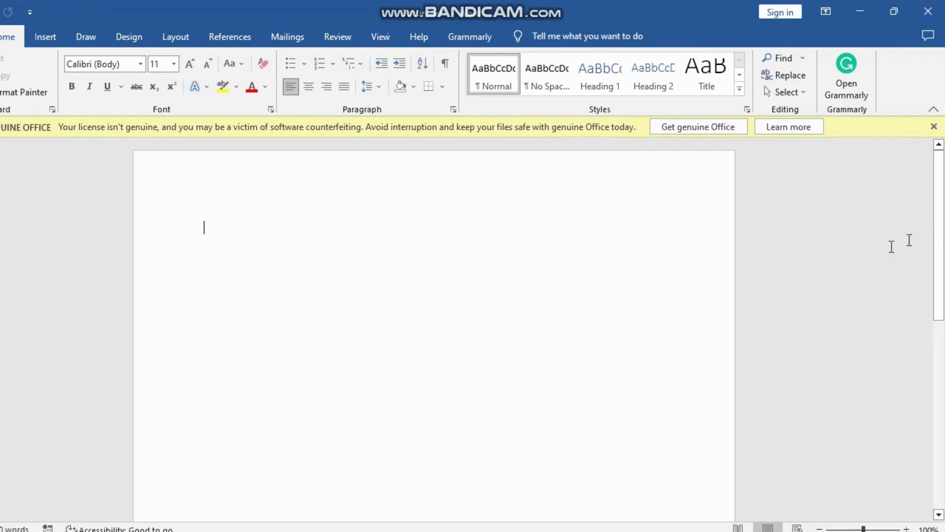
drag(943, 224, 943, 297)
drag(943, 401, 944, 222)
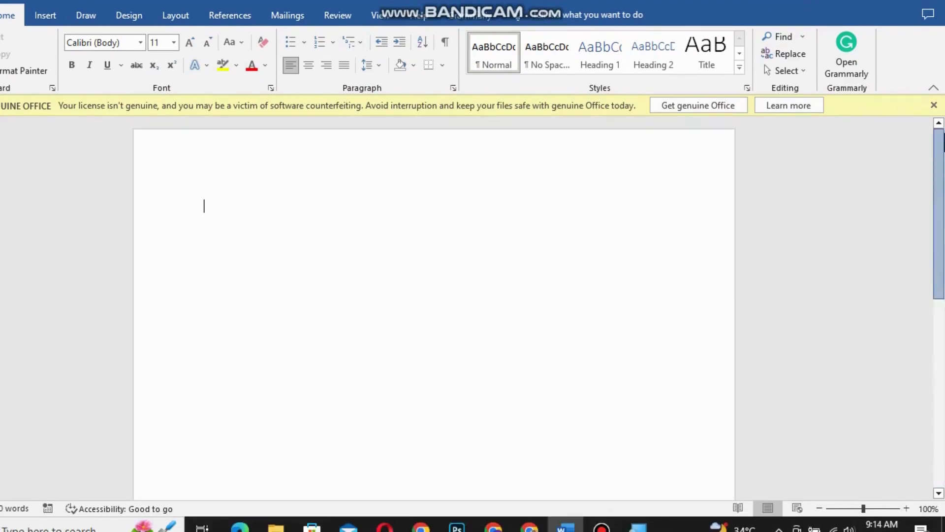
drag(940, 148, 942, 314)
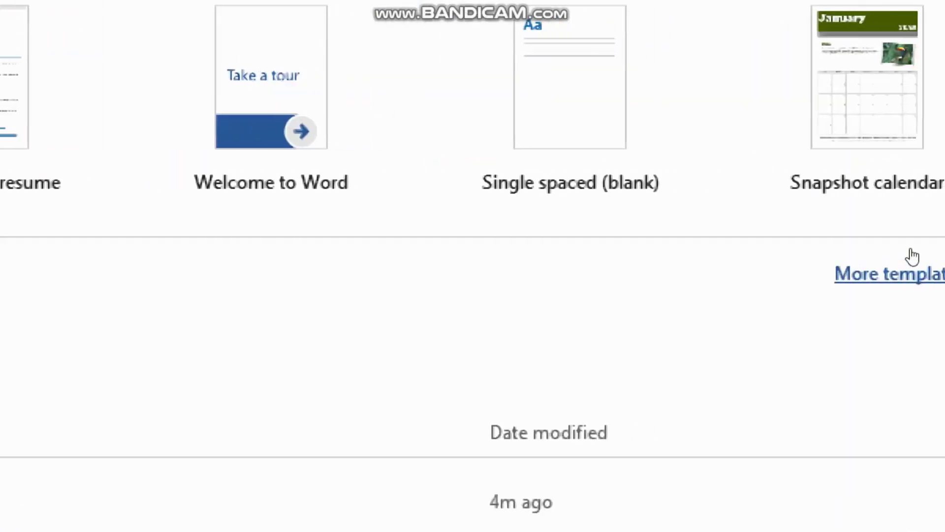
Open More templates and browse the full template gallery before closing Word
click(857, 273)
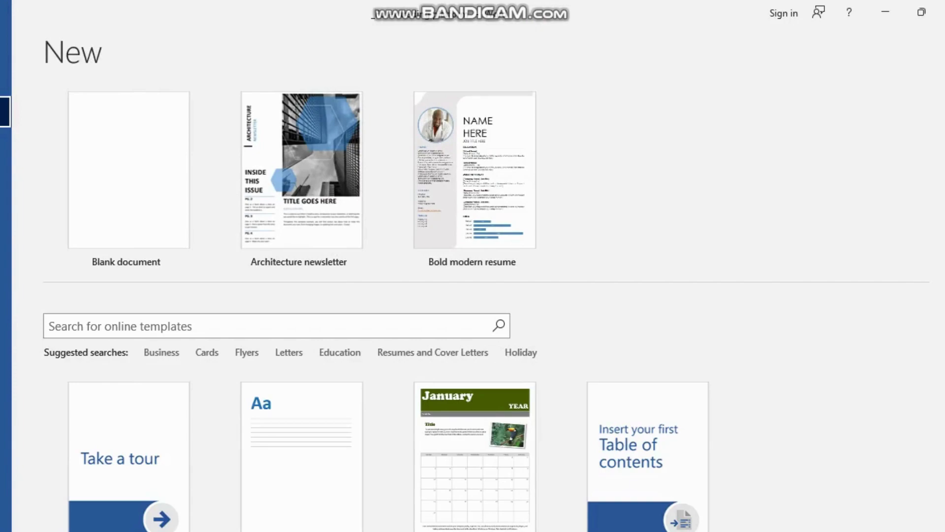
scroll(487, 307, down, 1)
scroll(486, 308, down, 3)
scroll(486, 308, down, 3)
scroll(486, 308, down, 2)
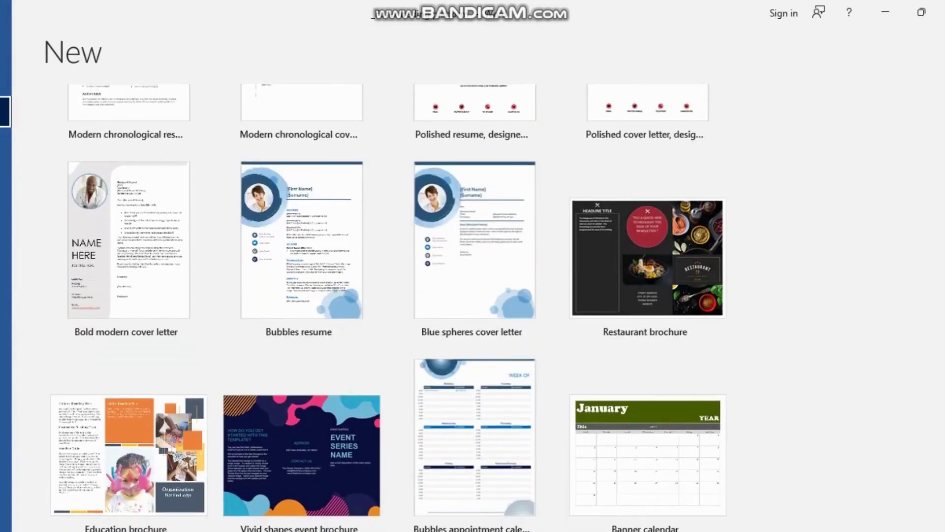
scroll(416, 203, down, 4)
scroll(415, 203, down, 3)
scroll(415, 203, up, 10)
scroll(415, 203, up, 3)
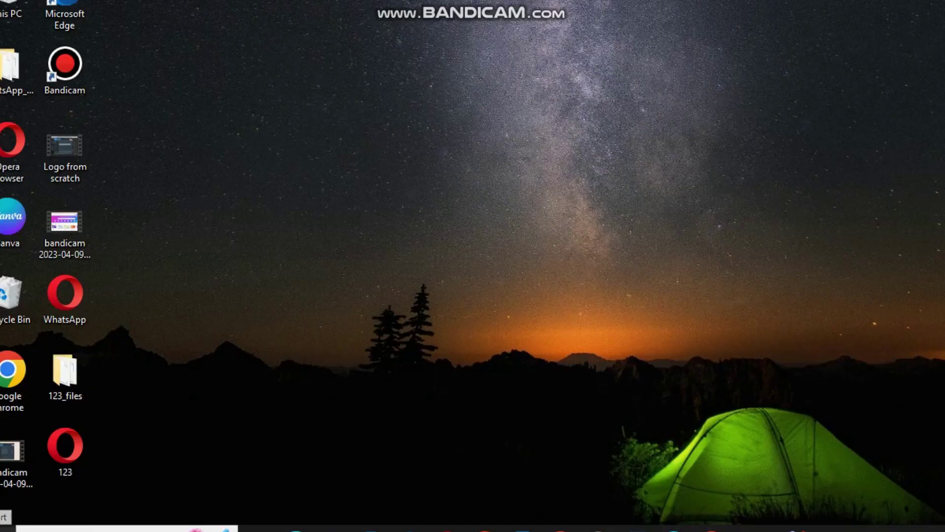
Launch Word from the Office folder tile in the Start menu
key(super)
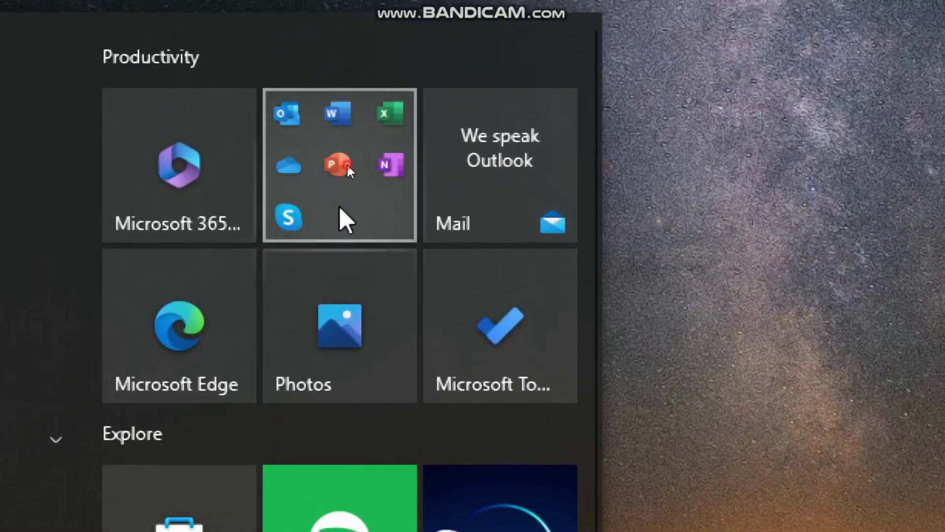
click(346, 164)
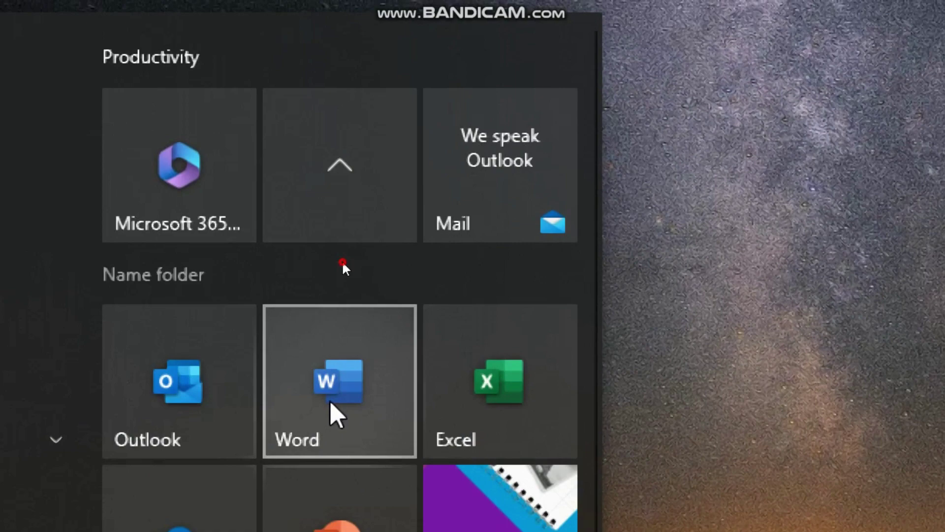
click(333, 407)
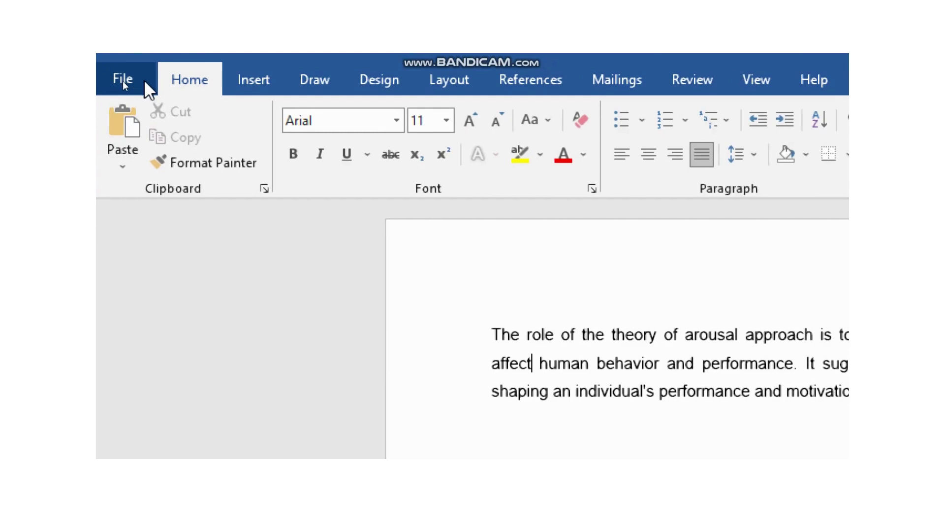
Save the arousal-theory paragraph to the Desktop as Word Document 'abc'
click(144, 80)
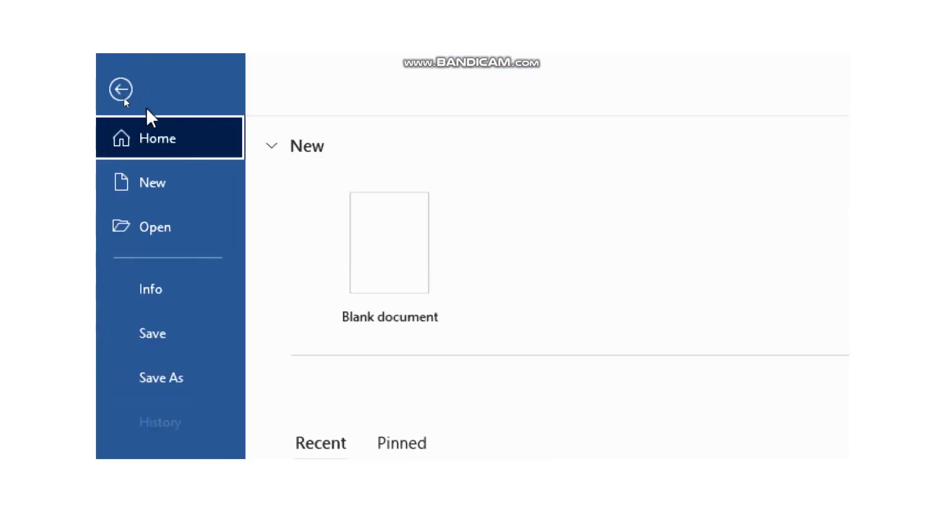
click(162, 378)
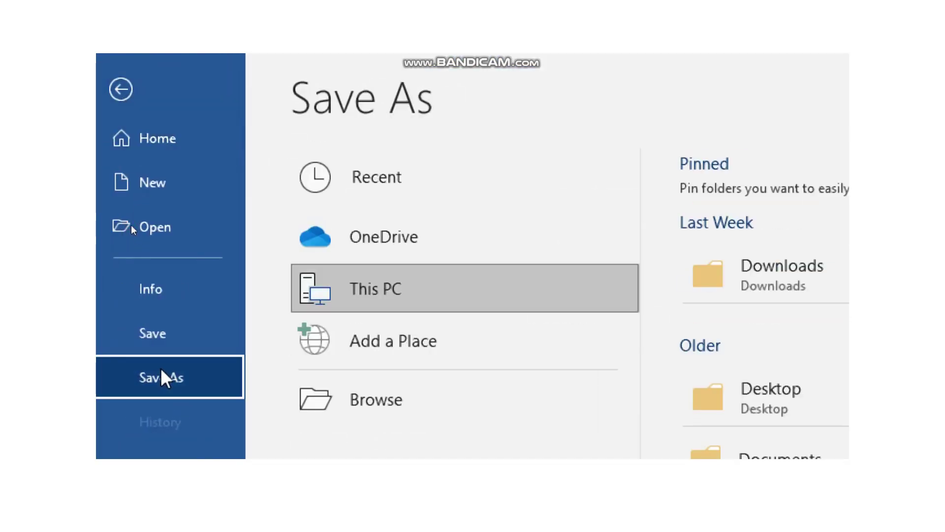
mouse_move(436, 239)
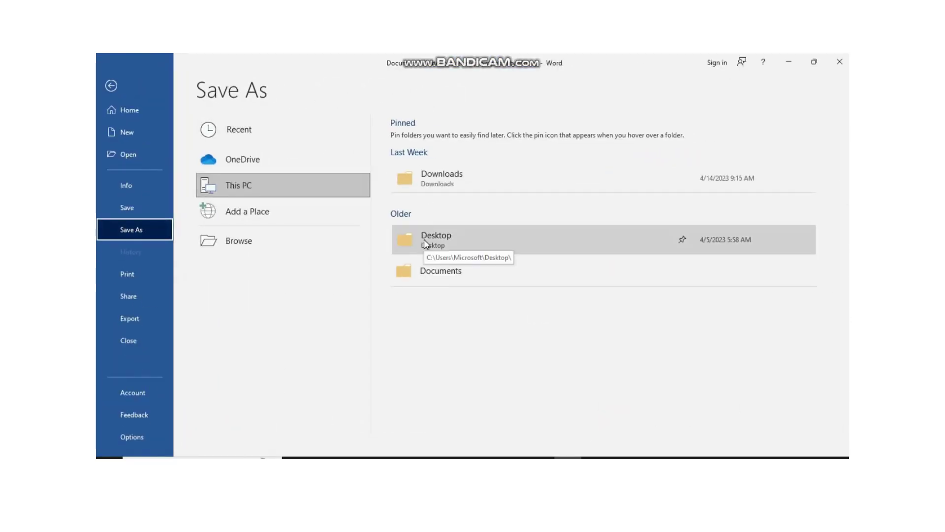
click(425, 239)
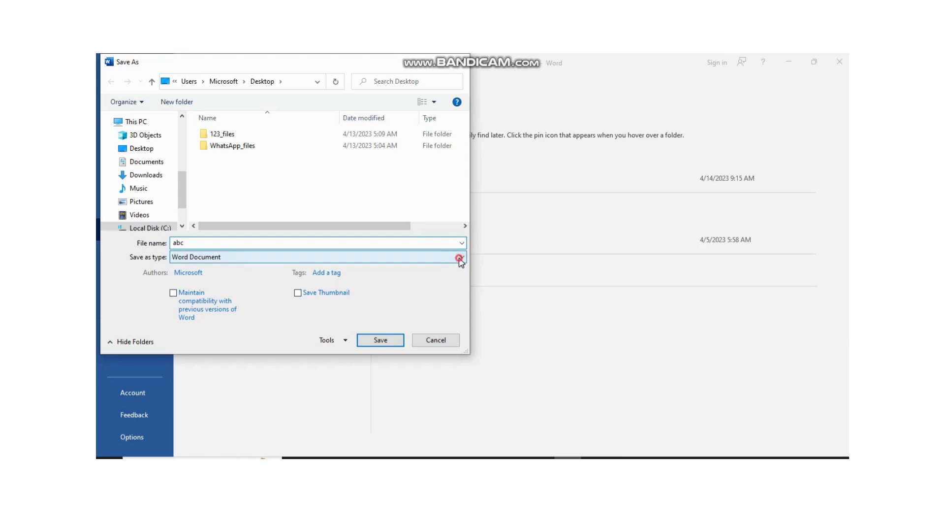
click(444, 256)
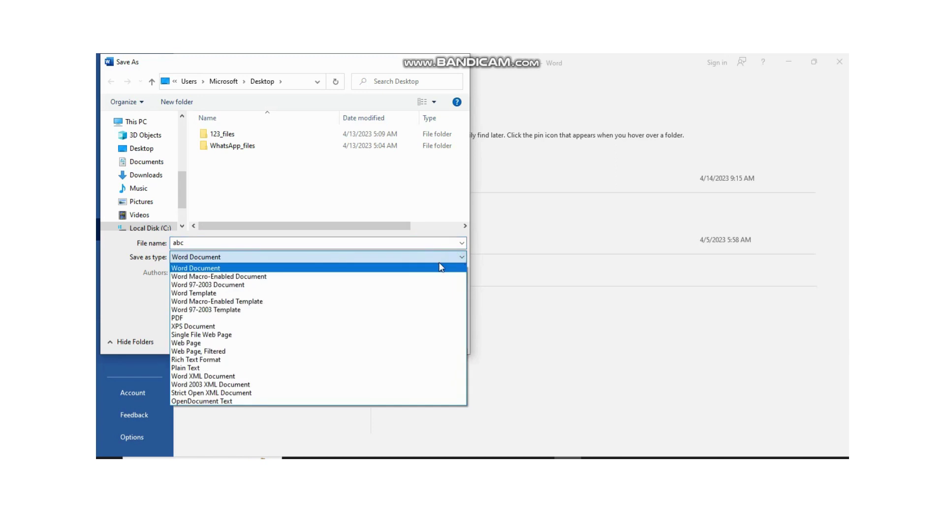
click(242, 269)
click(368, 342)
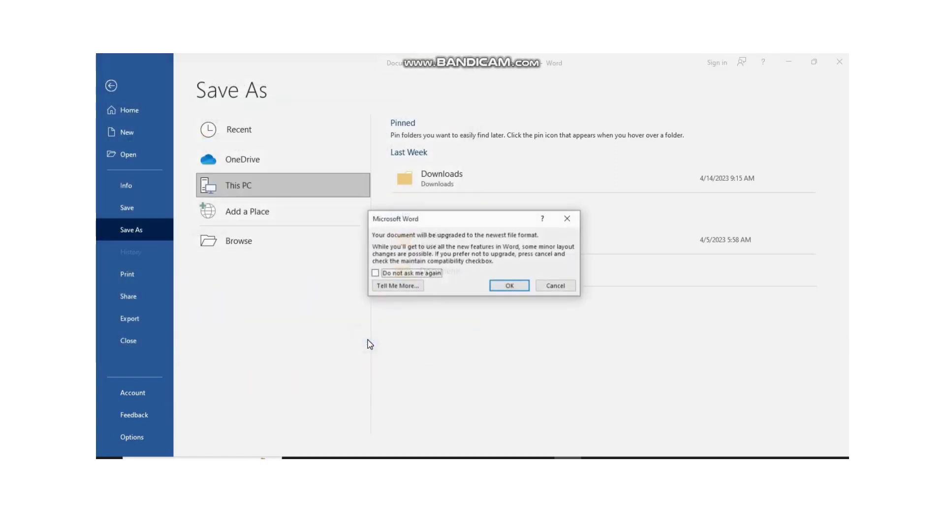
click(508, 287)
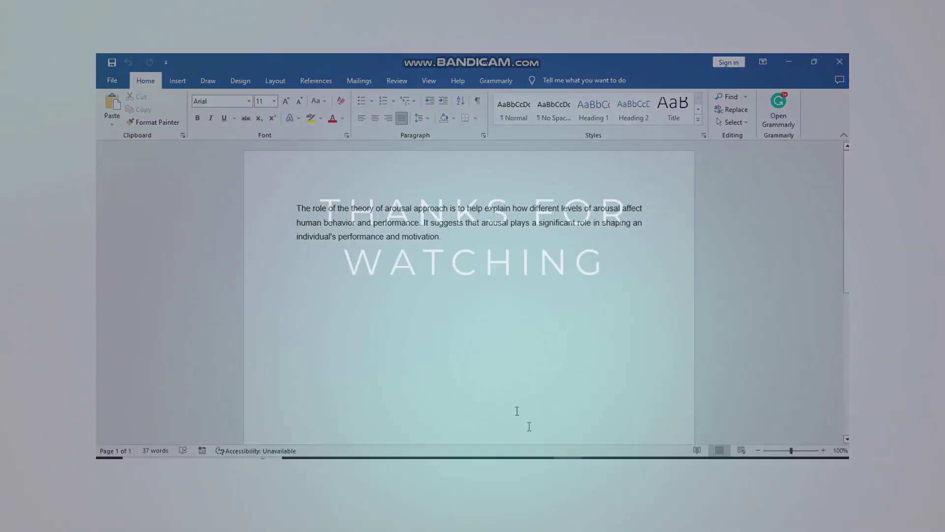